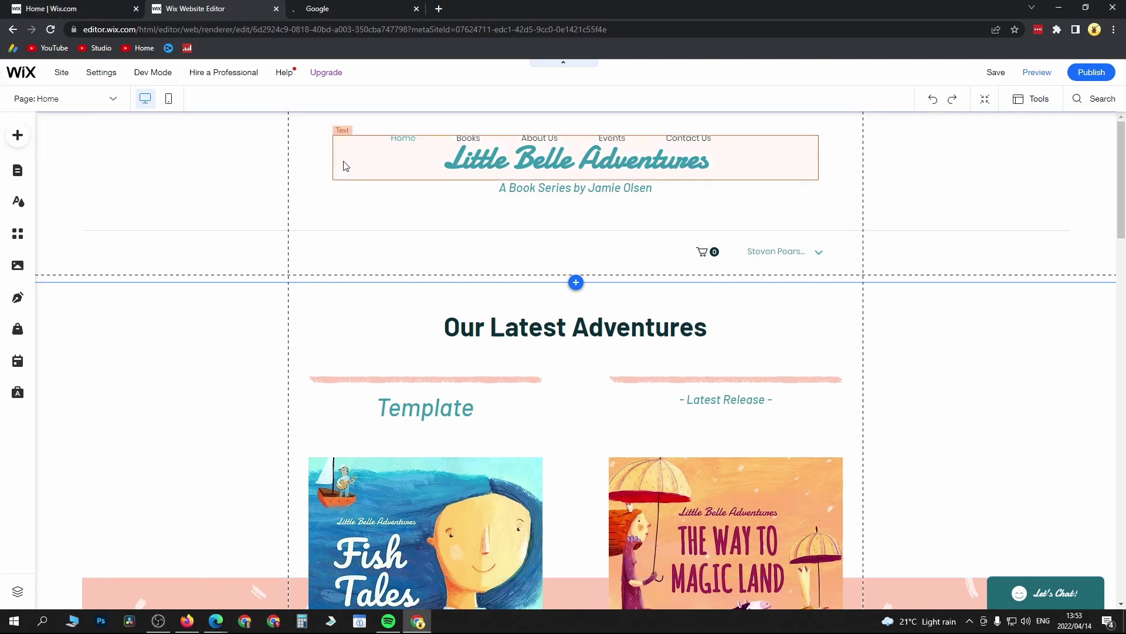
Search Google Images for 'funny gif' and bring up options on a previewed sloth GIF
{"action": "left_click", "coordinate": [351, 8]}
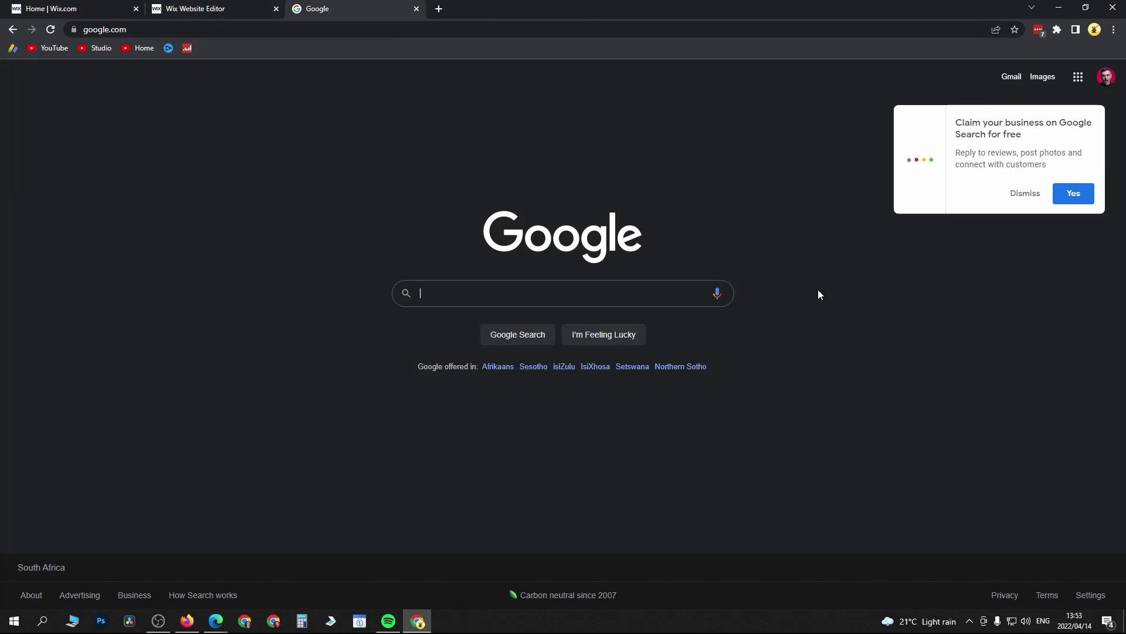
{"action": "left_click", "coordinate": [477, 290]}
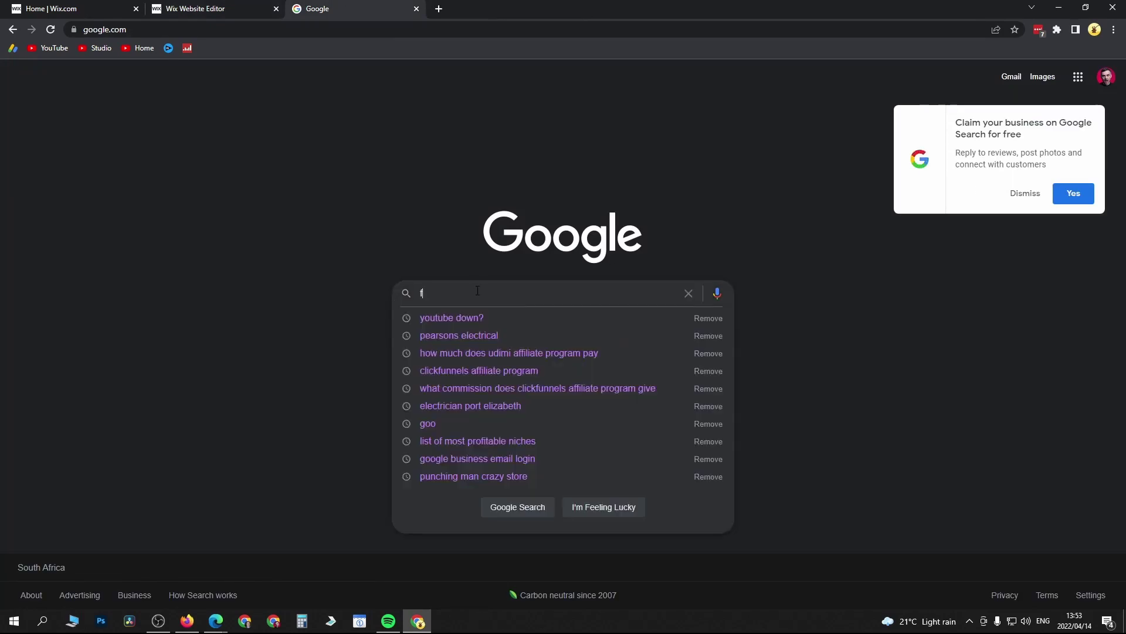
{"action": "type", "text": "unny gif"}
{"action": "key", "text": "Return"}
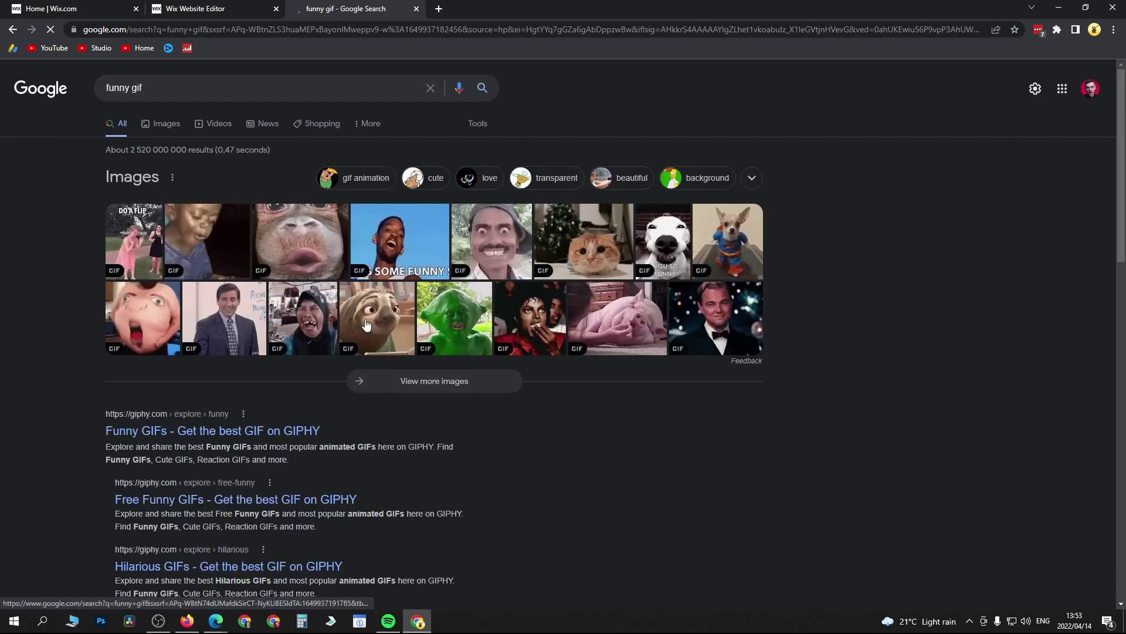
{"action": "left_click", "coordinate": [422, 370]}
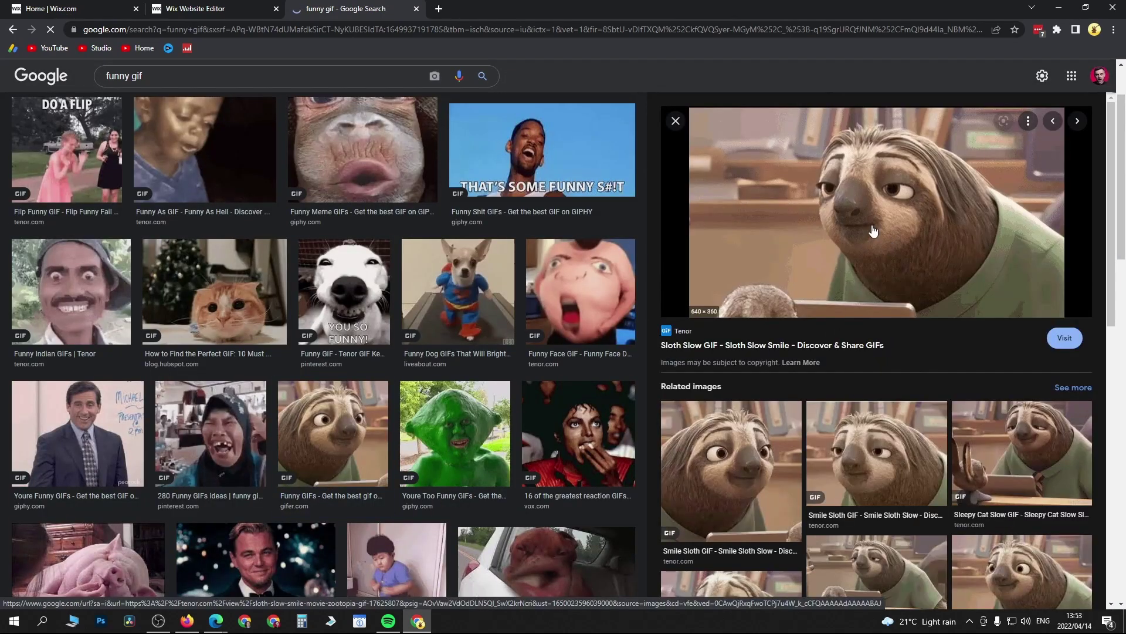
{"action": "right_click", "coordinate": [872, 225]}
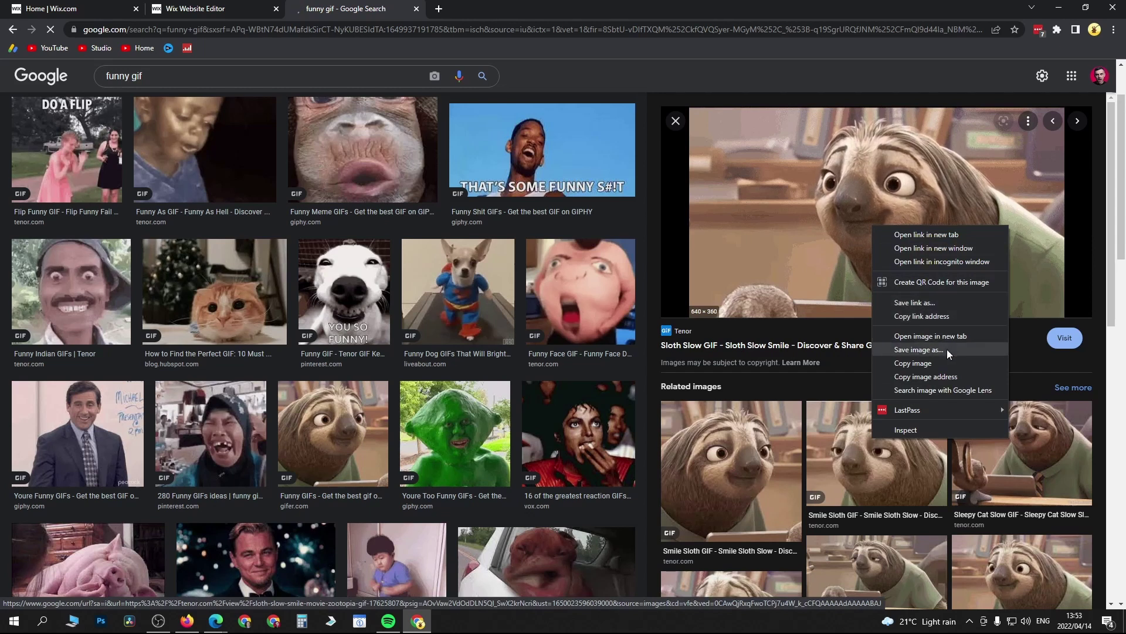
{"action": "left_click", "coordinate": [635, 75]}
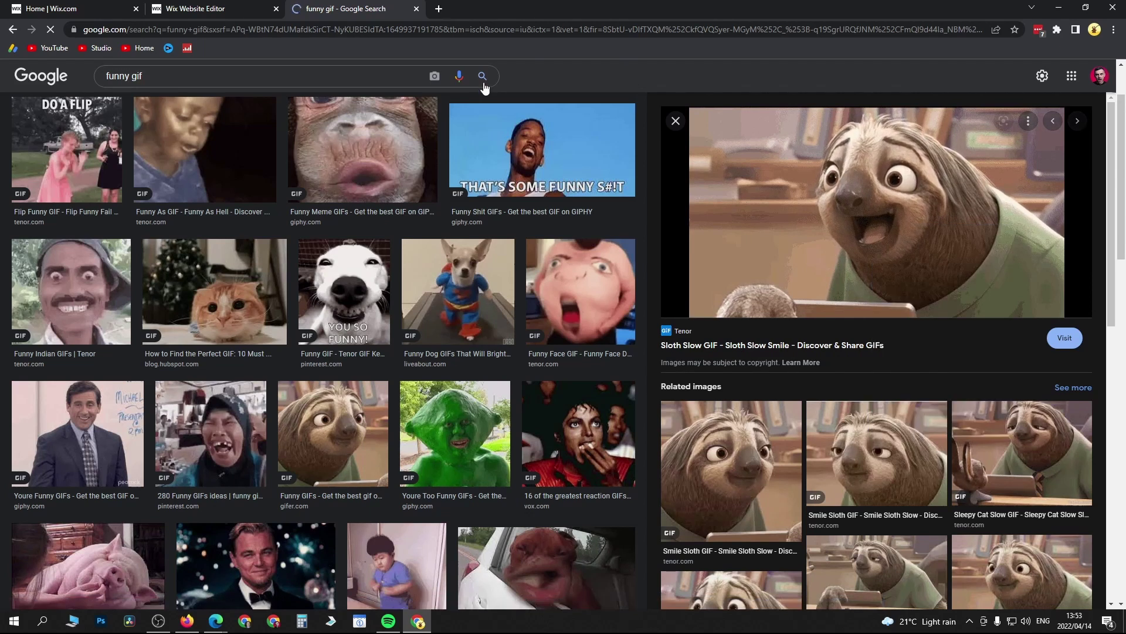
Reach My Image Uploads from the editor's Add menu, ready to upload new media
{"action": "left_click", "coordinate": [221, 11]}
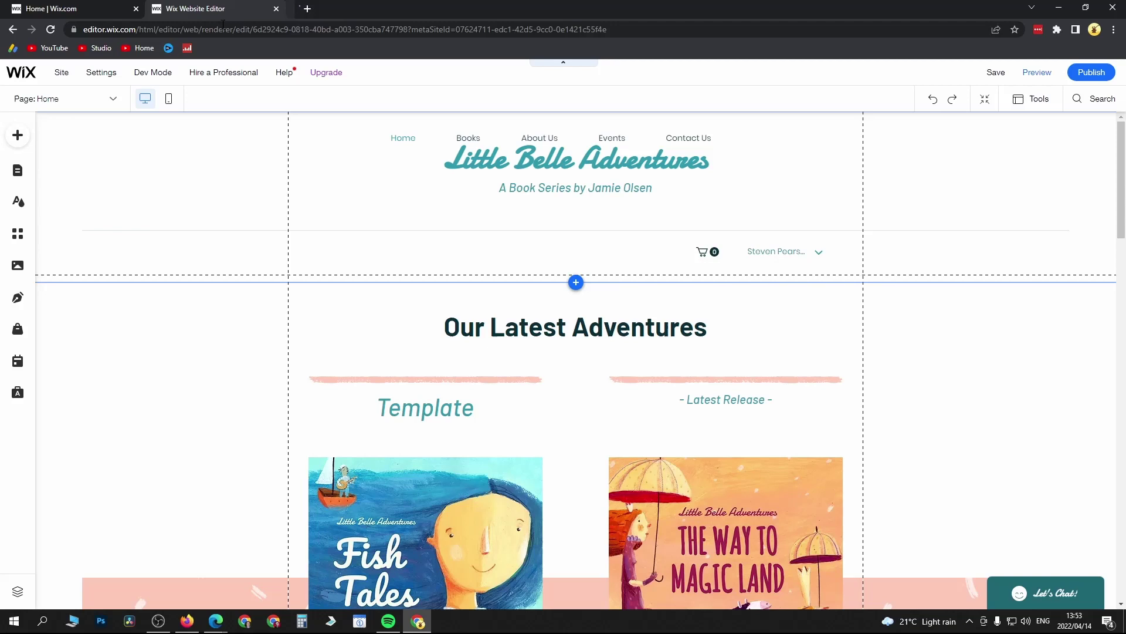
{"action": "left_click", "coordinate": [18, 139]}
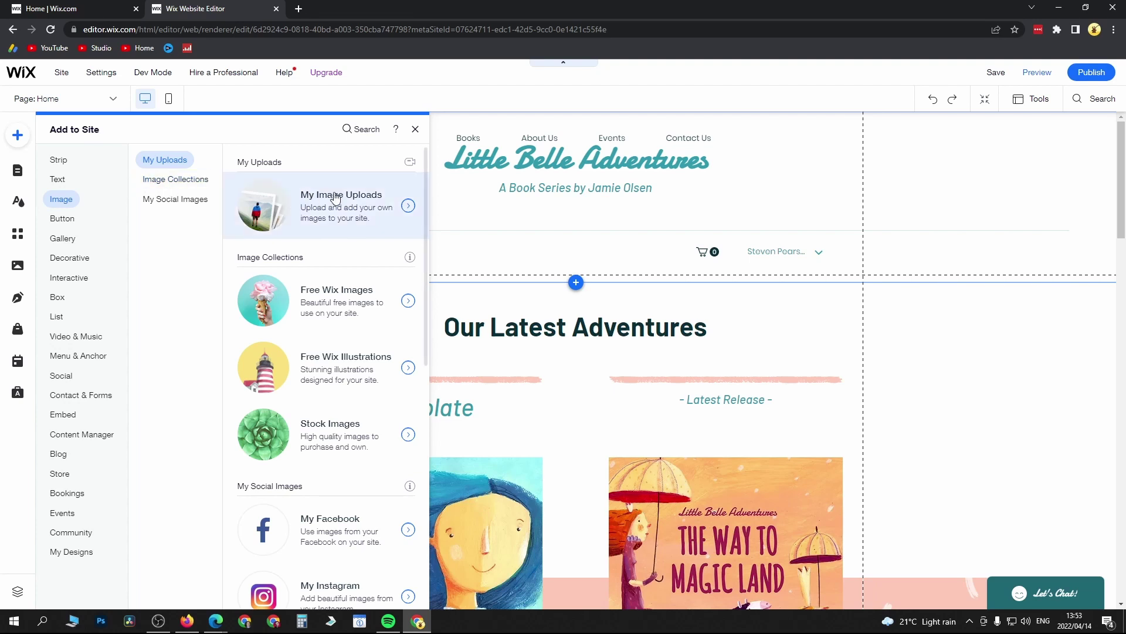
{"action": "left_click", "coordinate": [318, 206]}
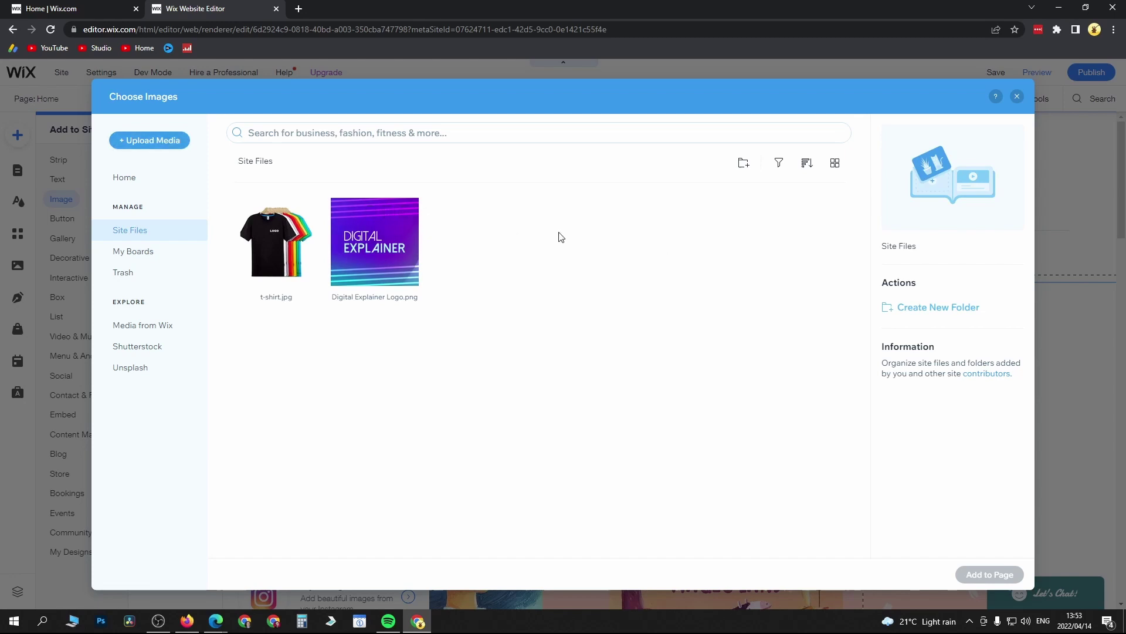
Upload the 'YOU SO FUNNY!' dog GIF from the computer into the site's media files
{"action": "left_click", "coordinate": [172, 143]}
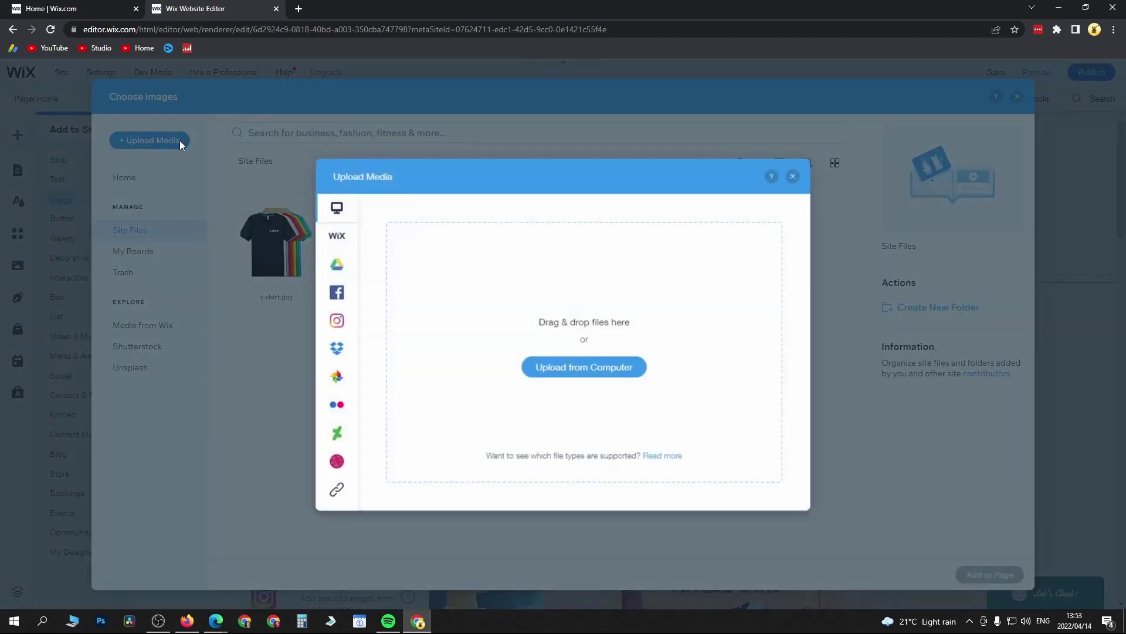
{"action": "left_click", "coordinate": [594, 370]}
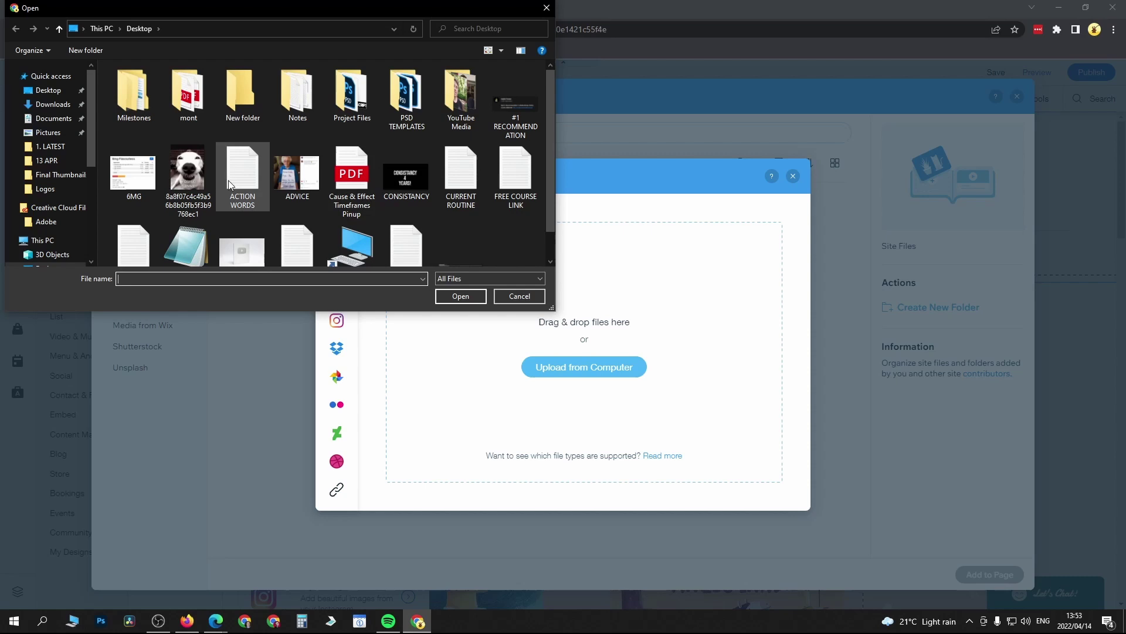
{"action": "left_click", "coordinate": [187, 176]}
{"action": "left_click", "coordinate": [460, 296]}
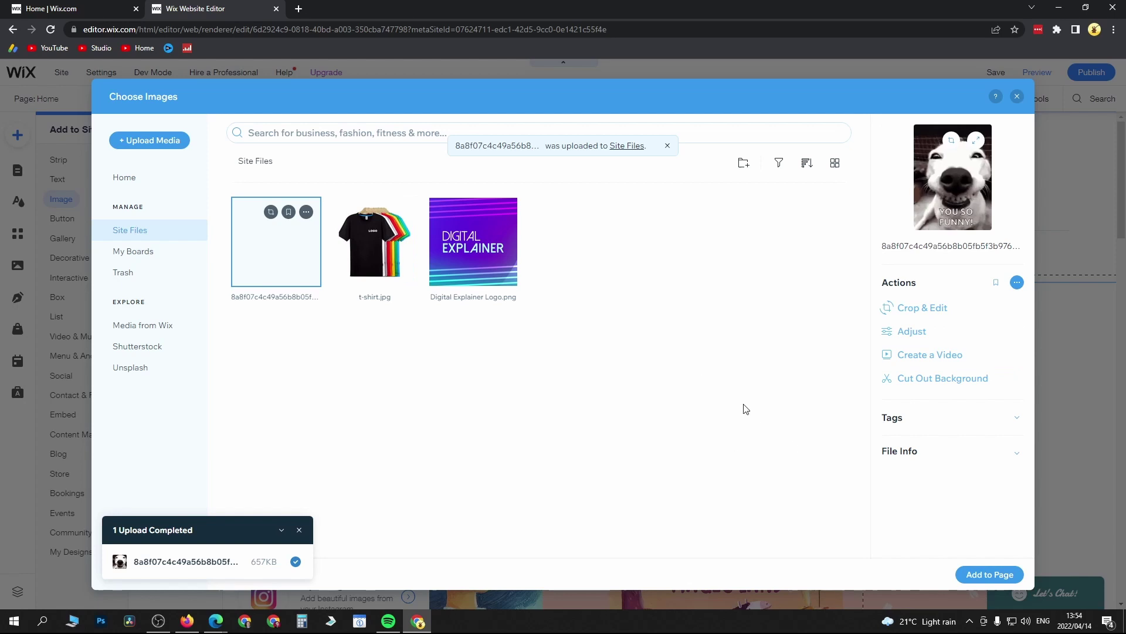
Add the dog GIF to the page, move it left and shrink it to 259 by 350
{"action": "left_click", "coordinate": [990, 575]}
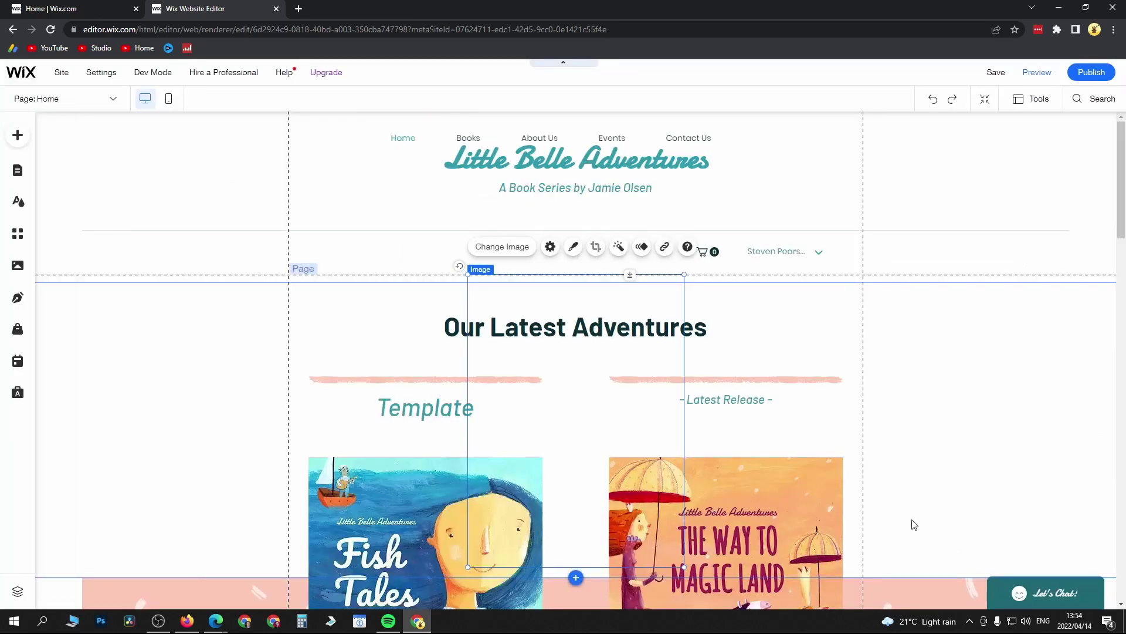
{"action": "left_click_drag", "start_coordinate": [656, 368], "coordinate": [561, 375]}
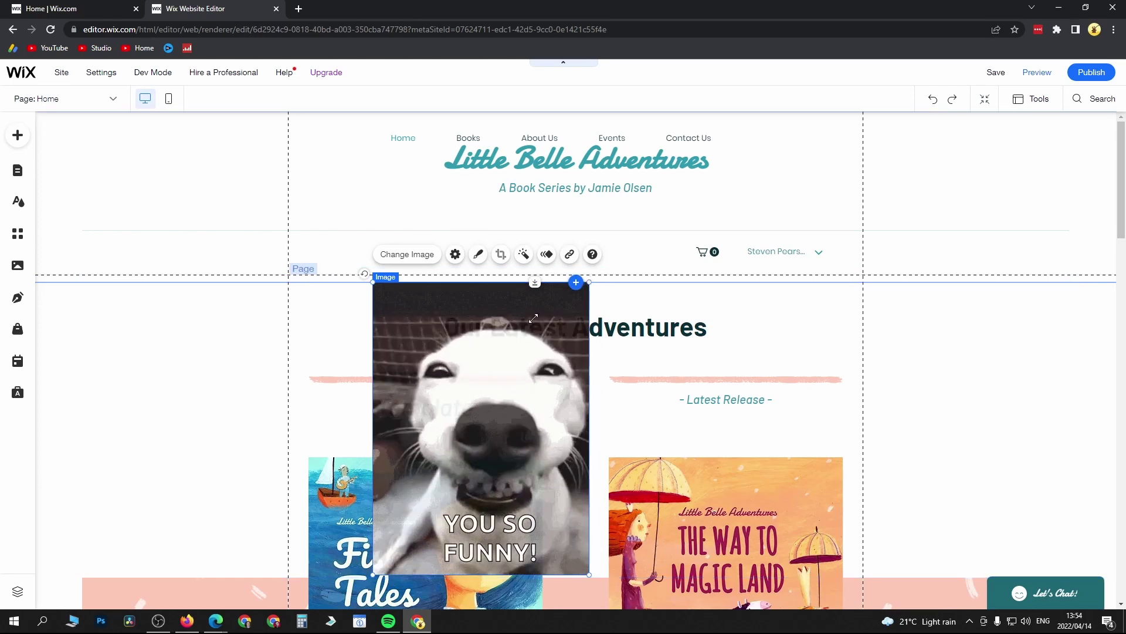
{"action": "left_click_drag", "start_coordinate": [589, 282], "coordinate": [492, 343]}
{"action": "mouse_move", "coordinate": [435, 407]}
{"action": "left_mouse_down"}
{"action": "mouse_move", "coordinate": [603, 150]}
{"action": "mouse_move", "coordinate": [557, 516]}
{"action": "mouse_move", "coordinate": [581, 283]}
{"action": "mouse_move", "coordinate": [569, 282]}
{"action": "left_mouse_up"}
{"action": "scroll", "coordinate": [603, 149], "scroll_direction": "down", "scroll_amount": 4}
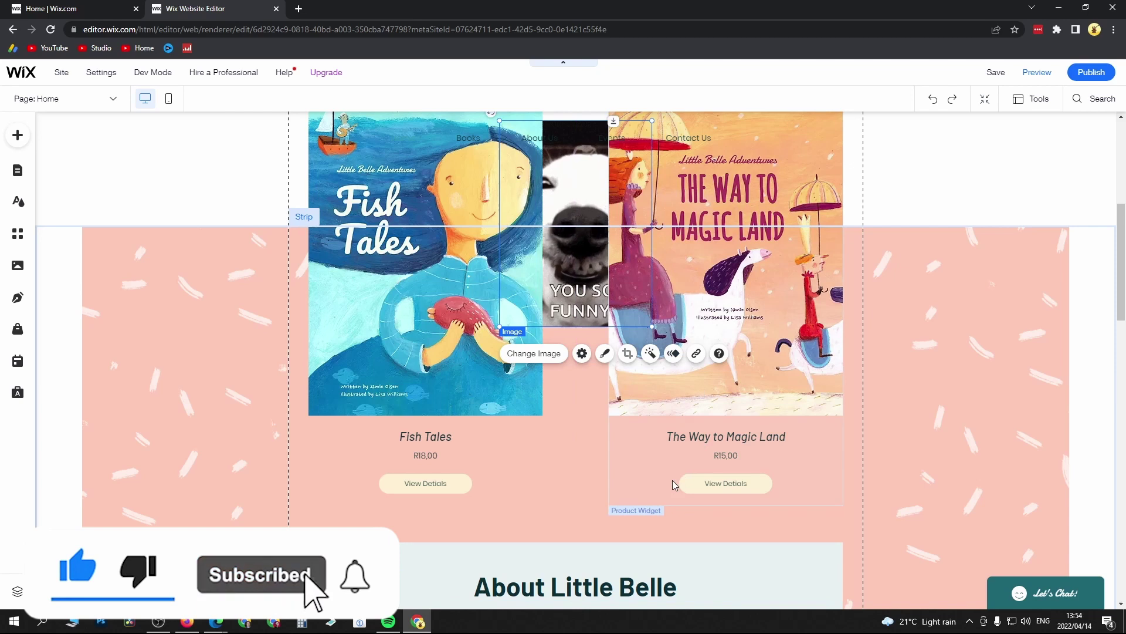